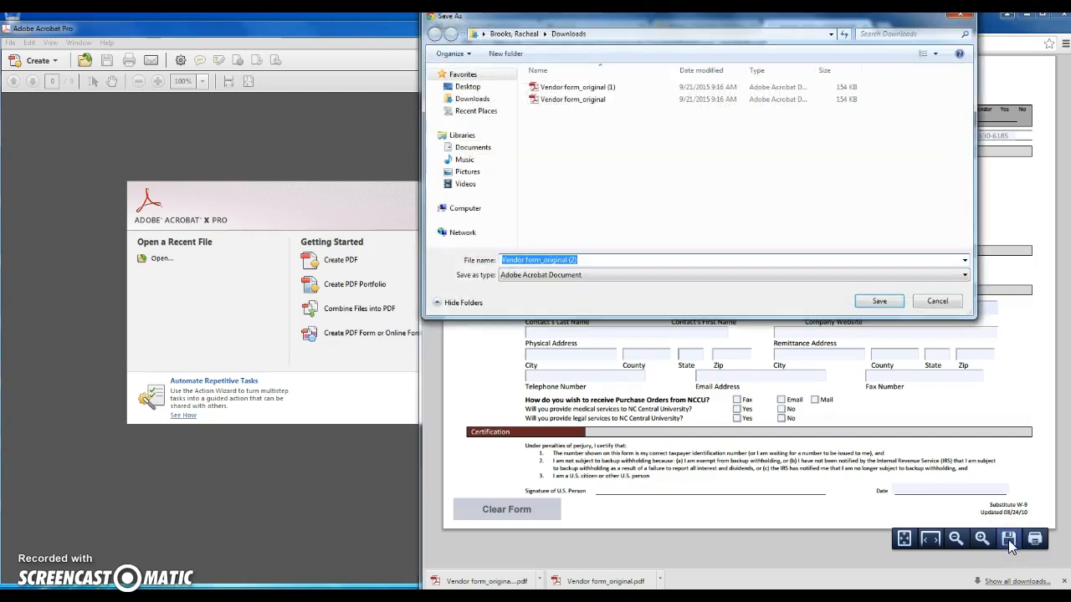
# Step: Save the form to Downloads as 'Vendor form_original-Test.pdf', dropping the ' (2)' suffix
pyautogui.click(585, 260)
pyautogui.press('BackSpace')
pyautogui.press('BackSpace')
pyautogui.press('BackSpace')
pyautogui.press('BackSpace')
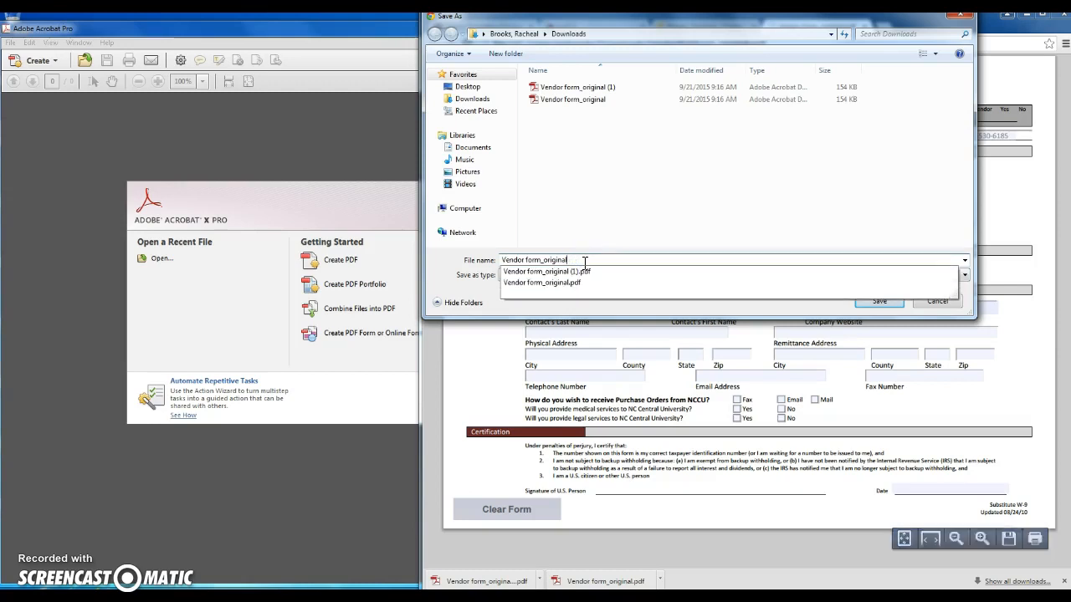
pyautogui.write('-Test')
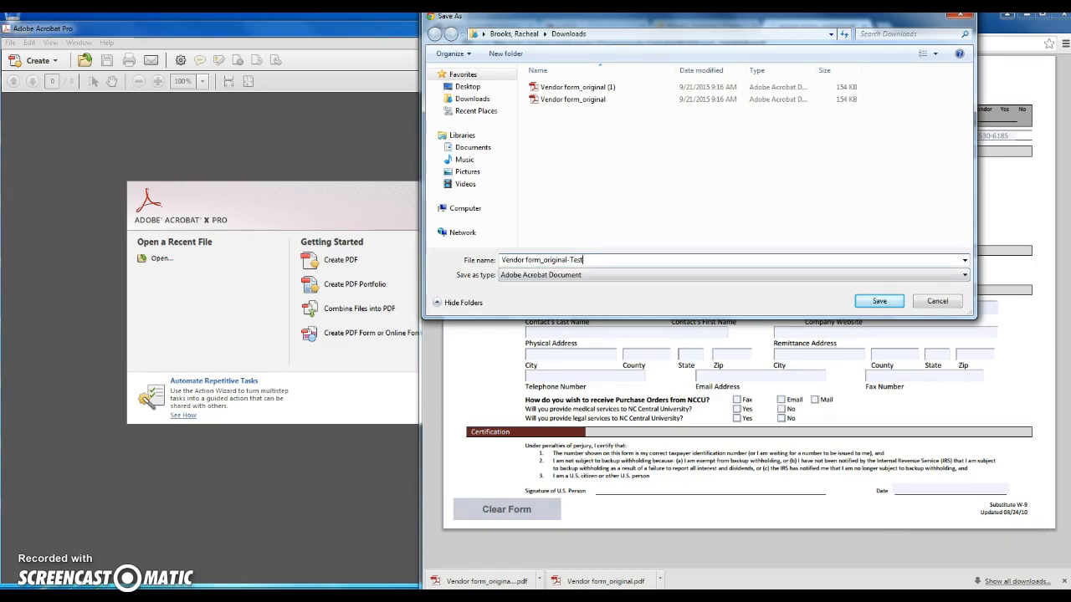
pyautogui.press('Return')
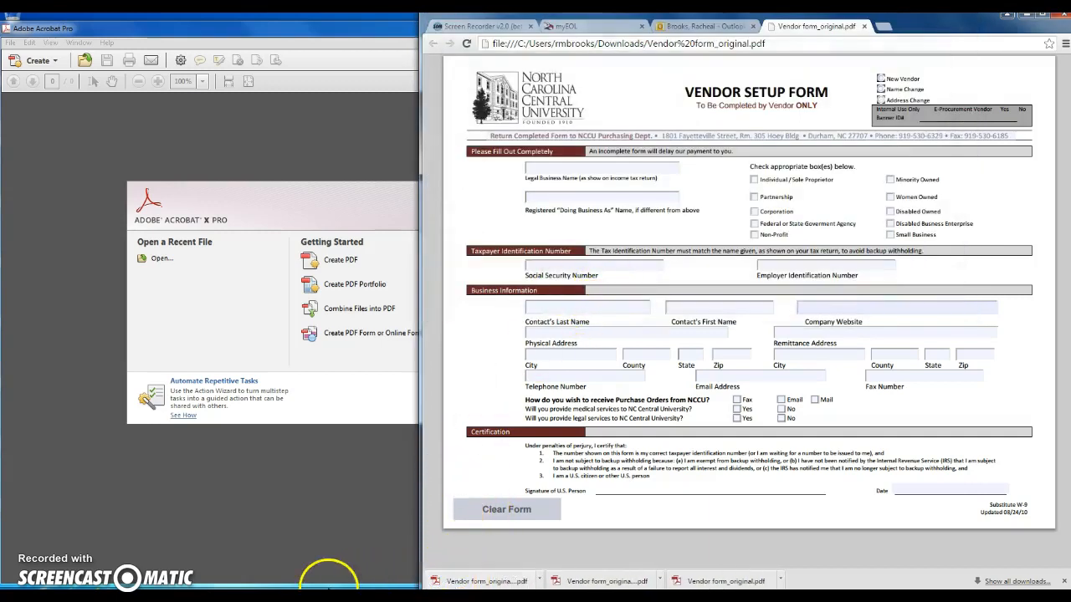
# Step: Open the saved copy to confirm it loads, then close its tab
pyautogui.click(453, 583)
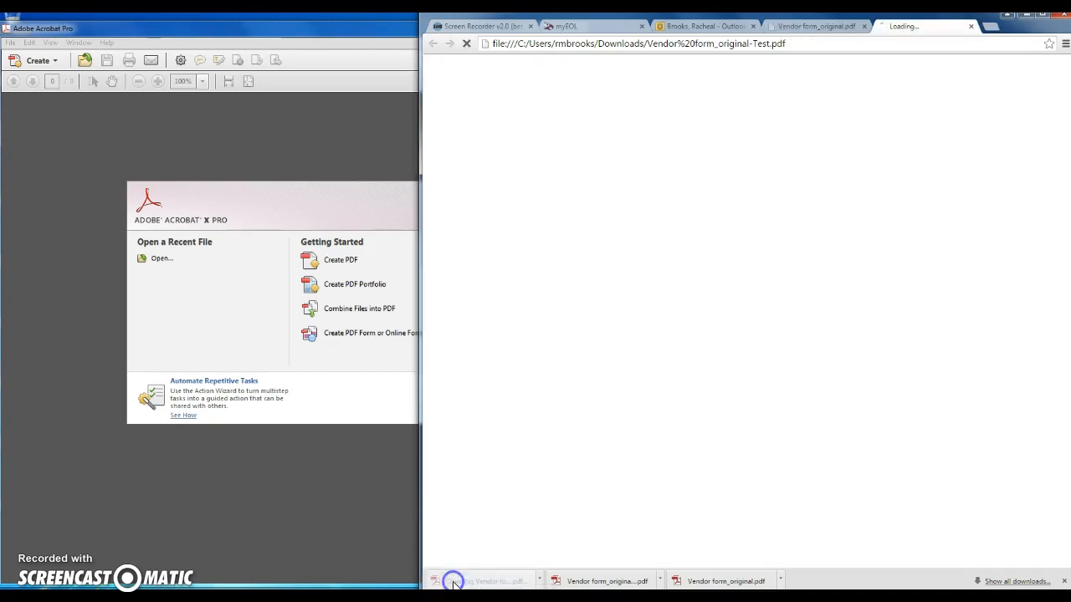
pyautogui.click(976, 26)
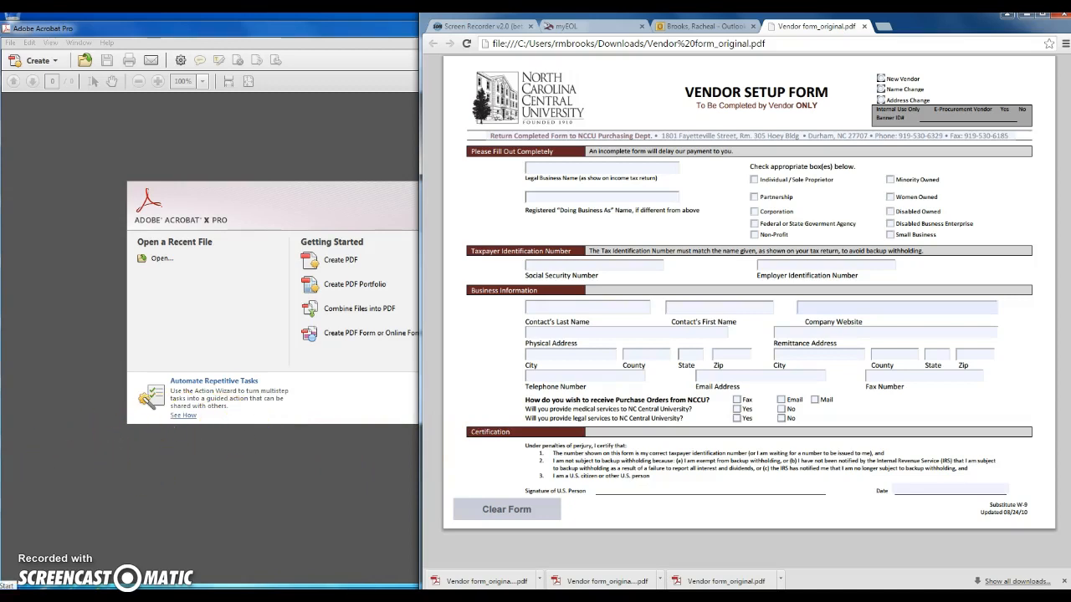
pyautogui.click(10, 586)
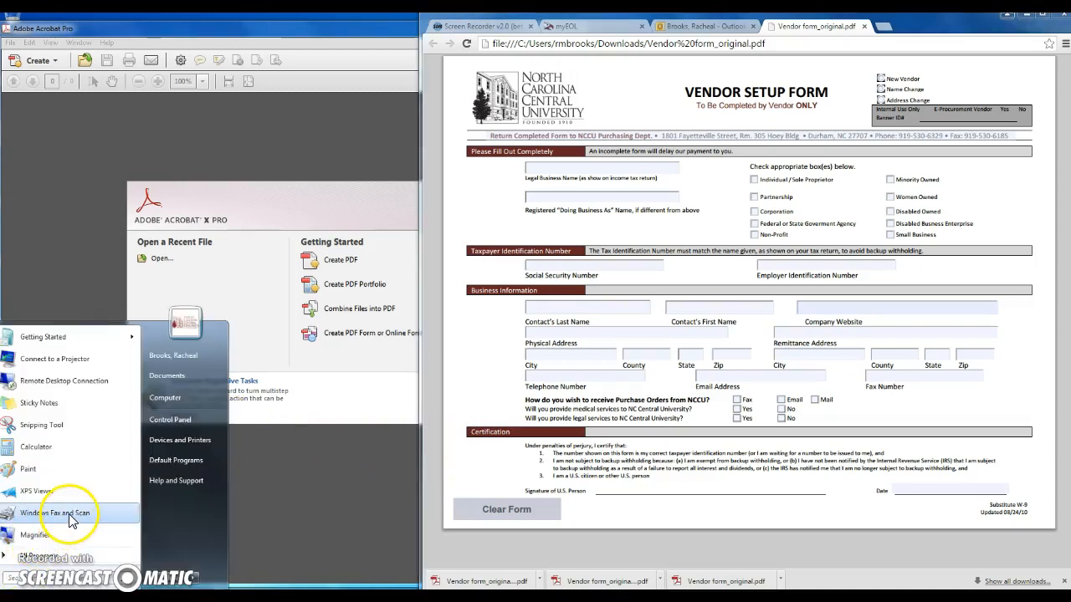
# Step: Open 'Vendor form_original-Test' from the Downloads folder via Computer so it loads in Acrobat
pyautogui.click(175, 405)
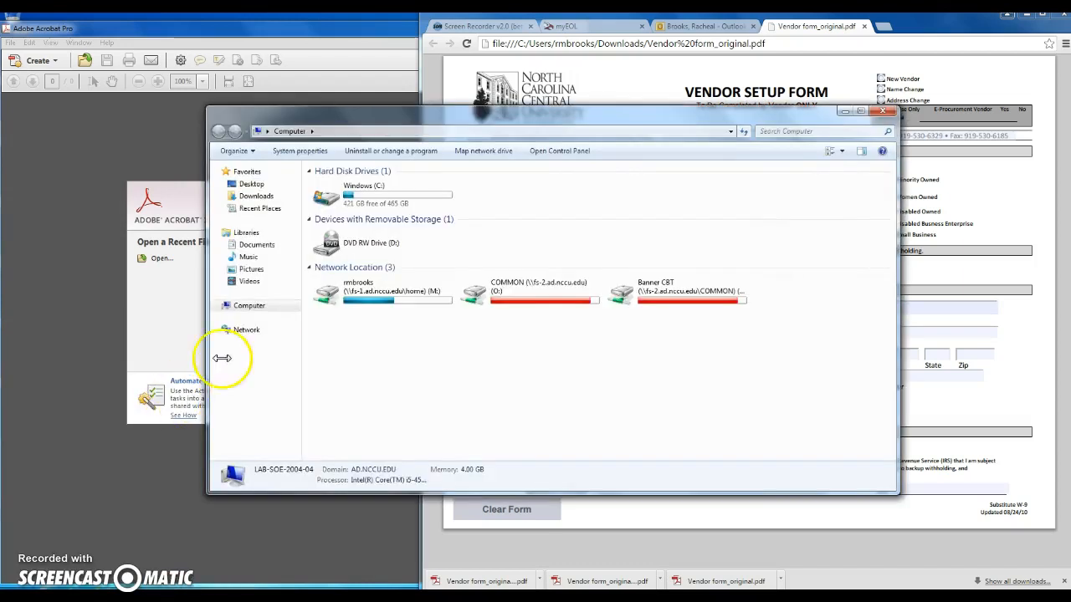
pyautogui.click(262, 198)
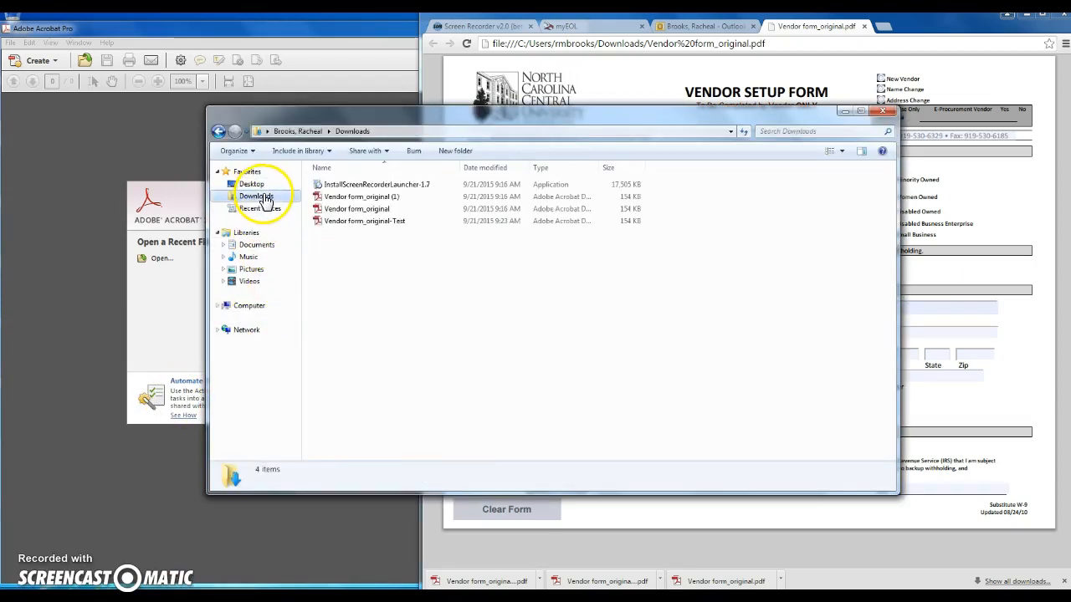
pyautogui.click(395, 222)
pyautogui.doubleClick(395, 222)
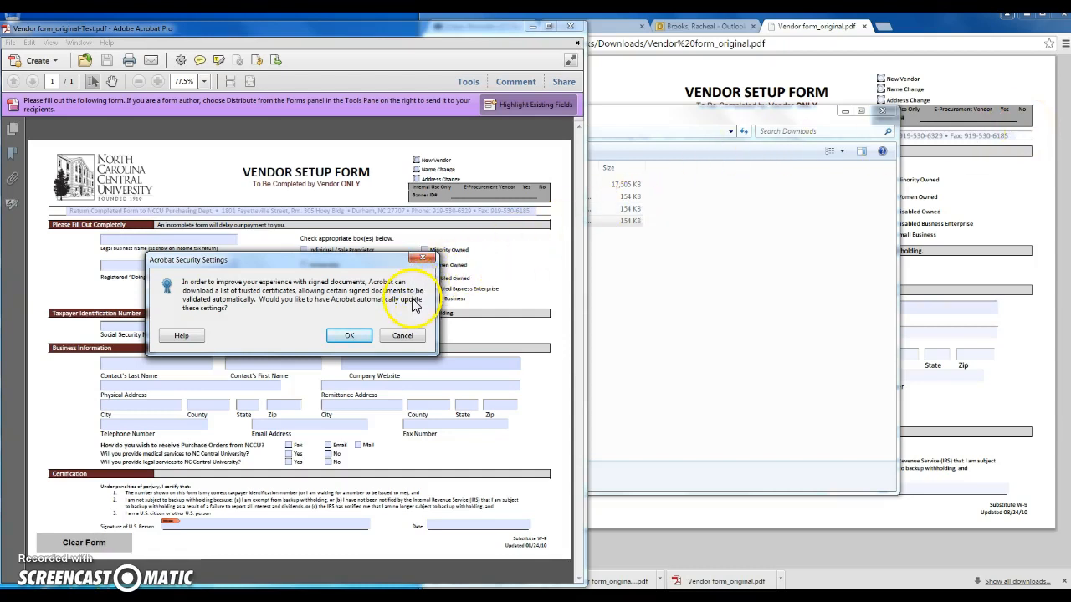
# Step: Accept automatic trusted-certificate updates and start signing the U.S. Person signature field
pyautogui.click(349, 335)
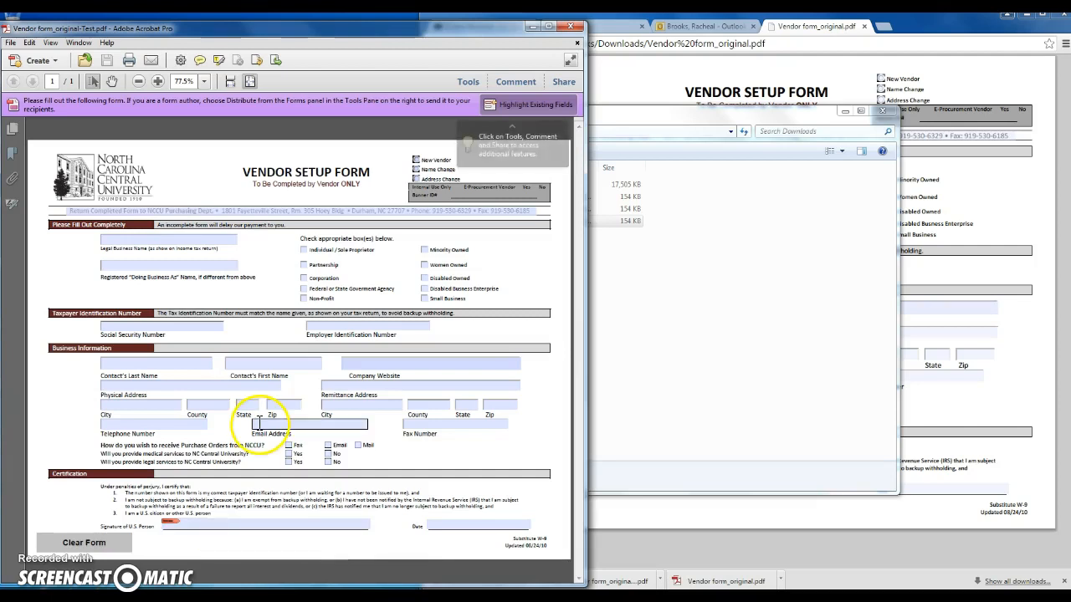
pyautogui.click(202, 527)
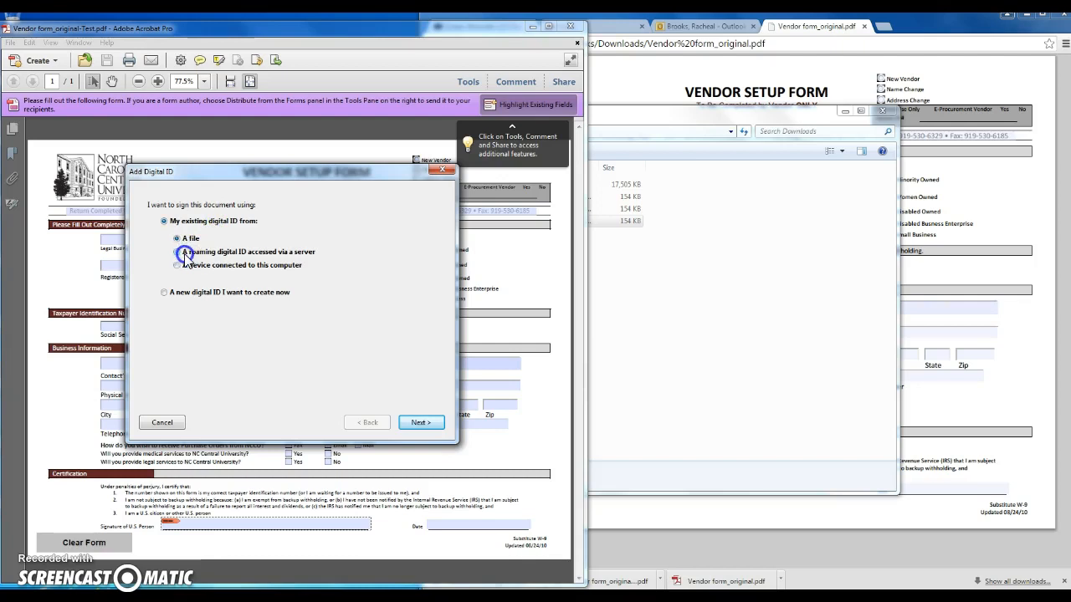
# Step: Choose to create a new digital ID stored as a New PKCS#12 digital ID file
pyautogui.click(165, 294)
pyautogui.click(422, 424)
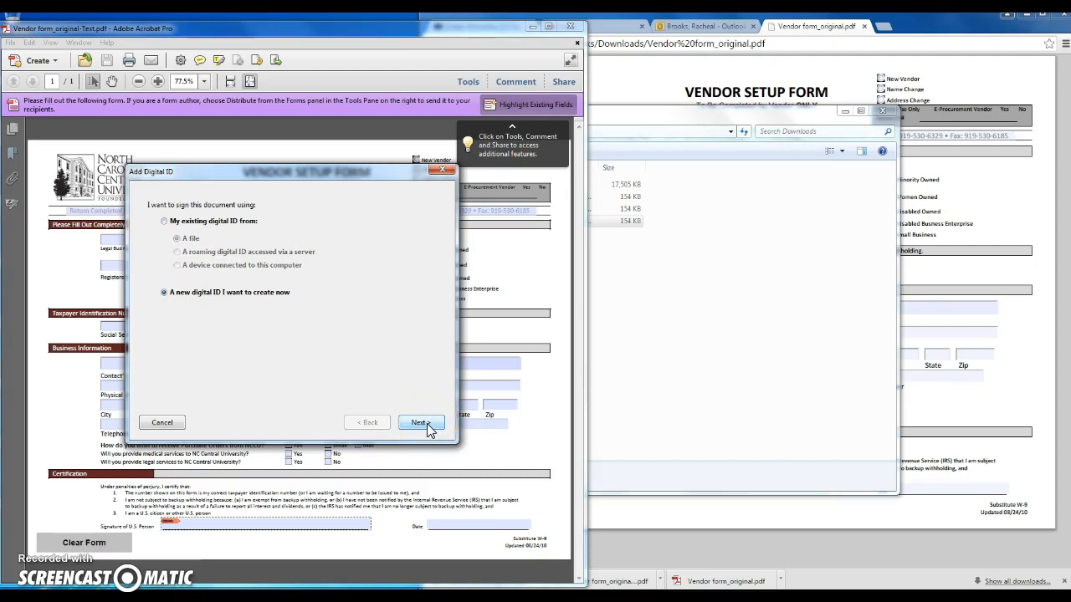
pyautogui.click(420, 424)
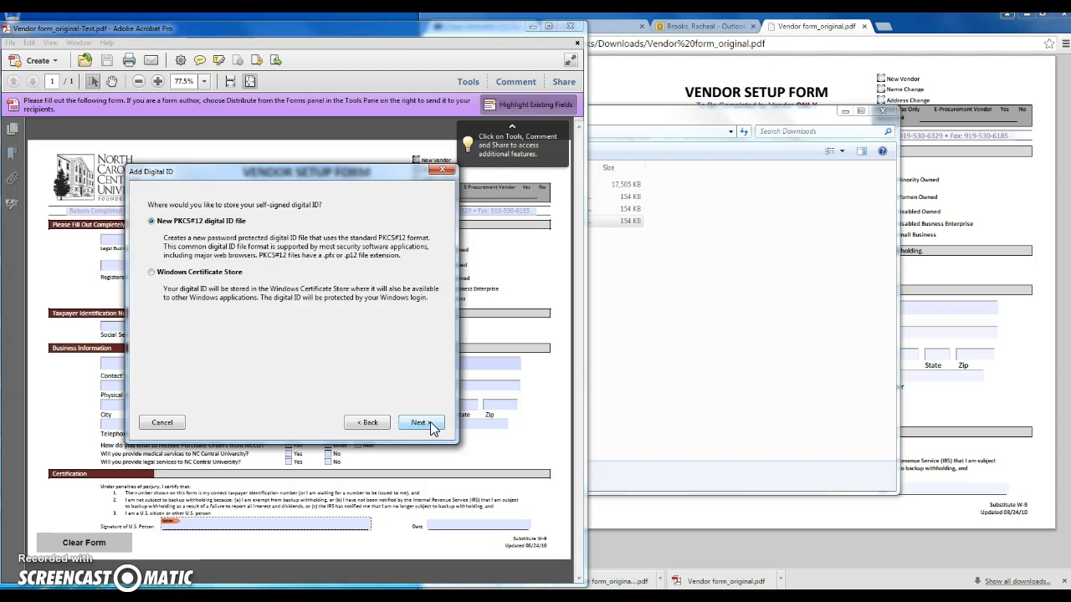
pyautogui.click(419, 423)
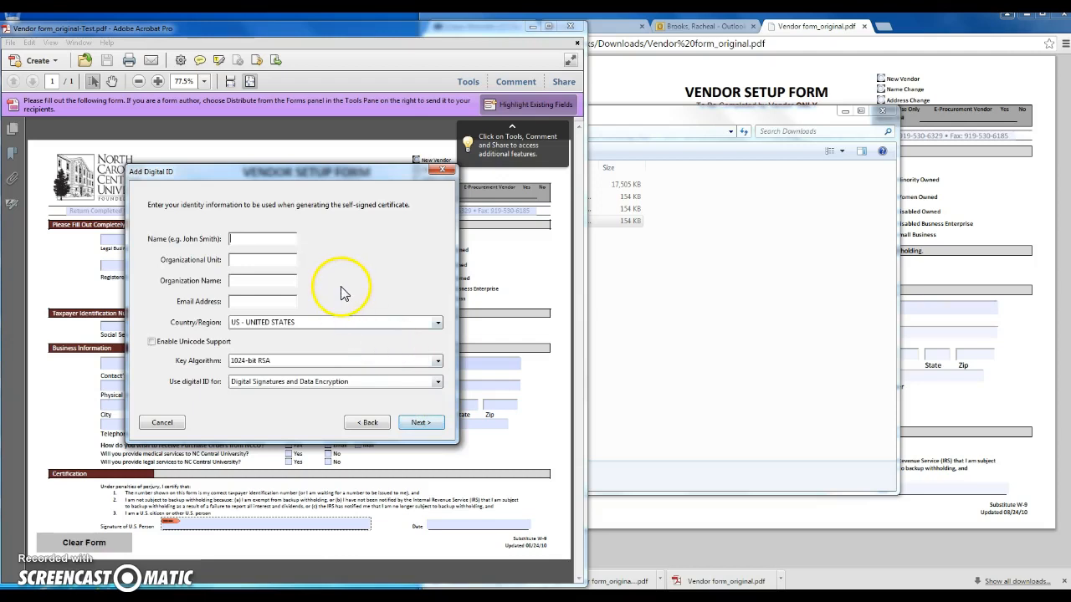
# Step: Enter the signer's name, unit Office of e-Learning, organization NCCU and e-mail, with Unicode support off
pyautogui.write('Racheal k')
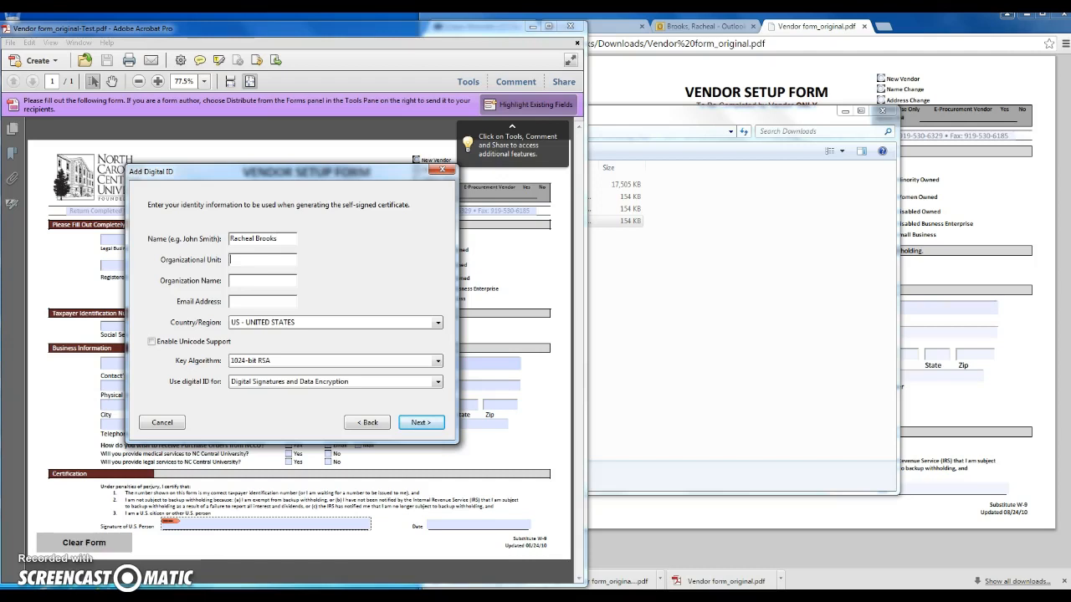
pyautogui.write('Offic')
pyautogui.write('e of e-Learning')
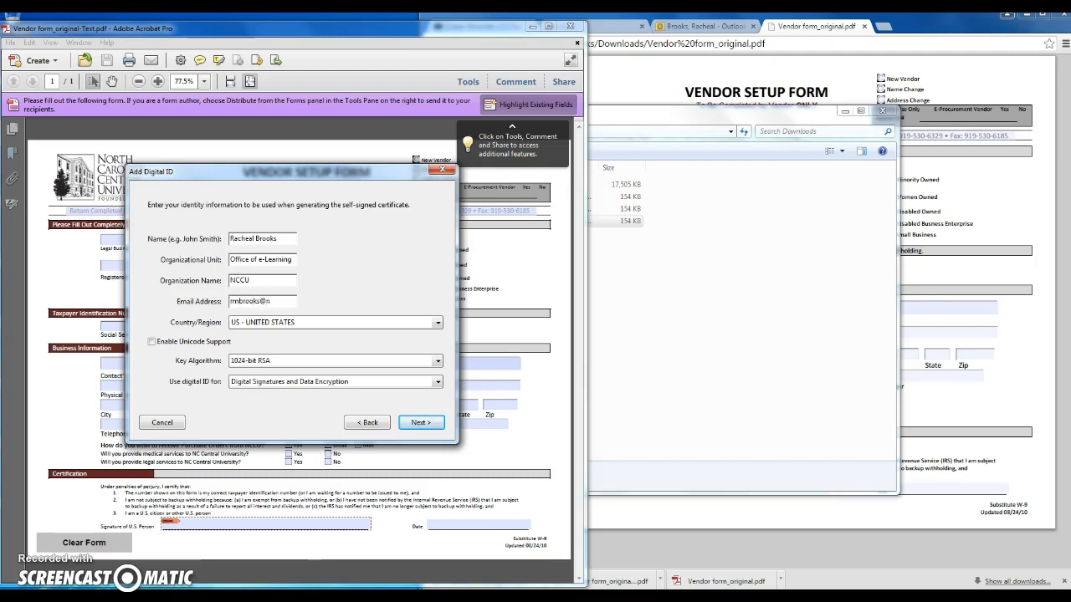
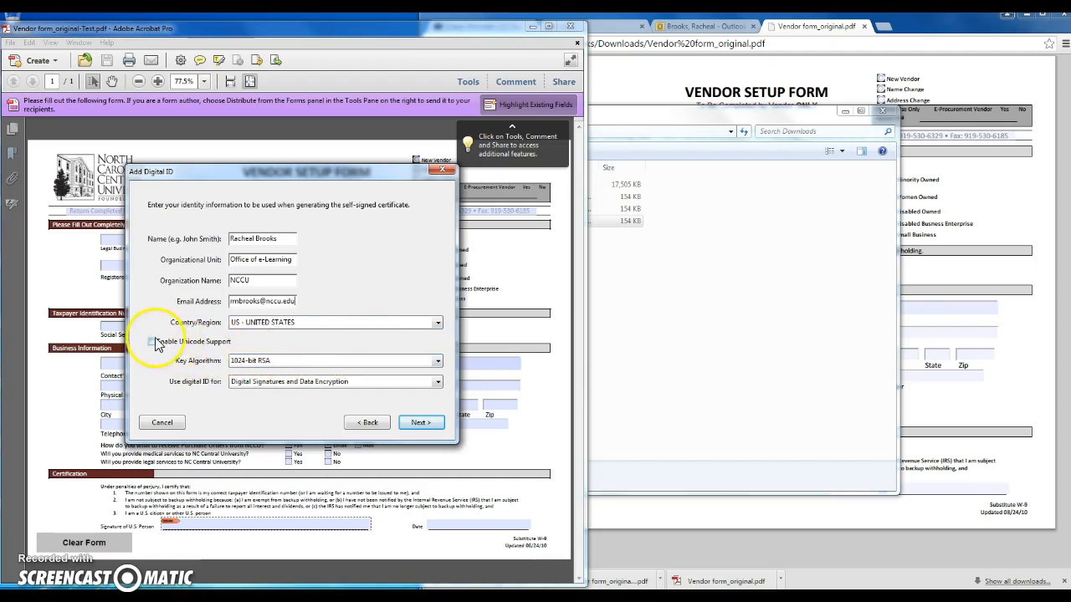
pyautogui.click(152, 343)
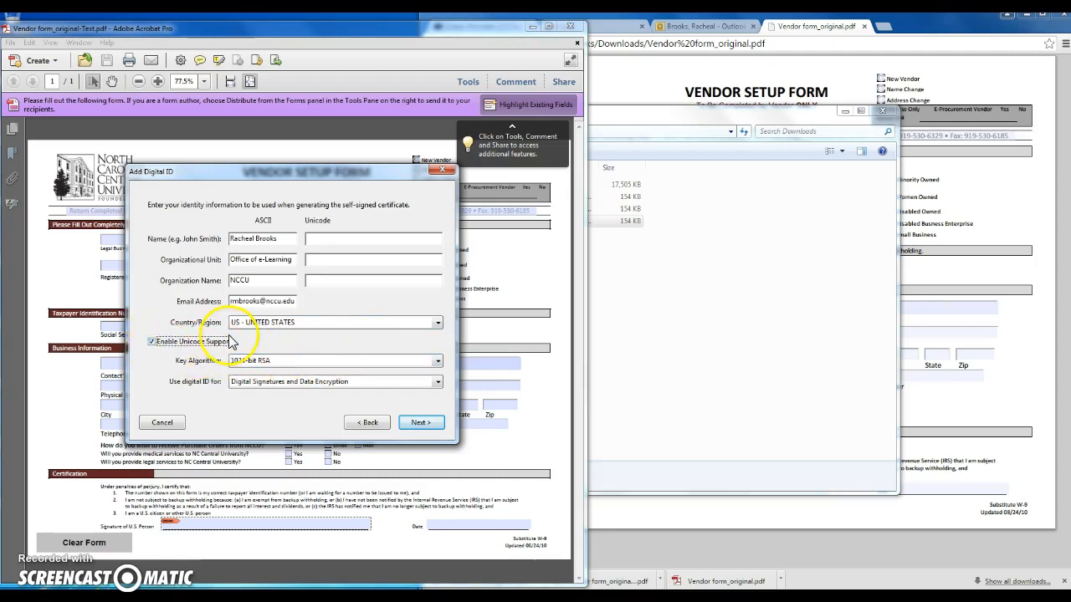
pyautogui.click(151, 343)
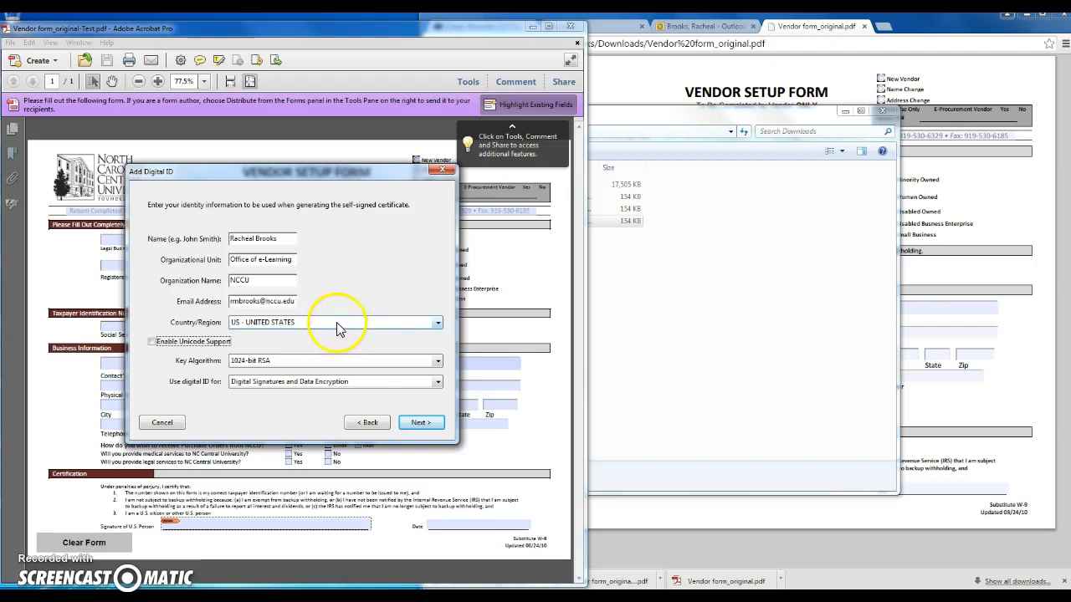
# Step: Keep the default .pfx file location and enter and confirm the digital ID password
pyautogui.click(417, 424)
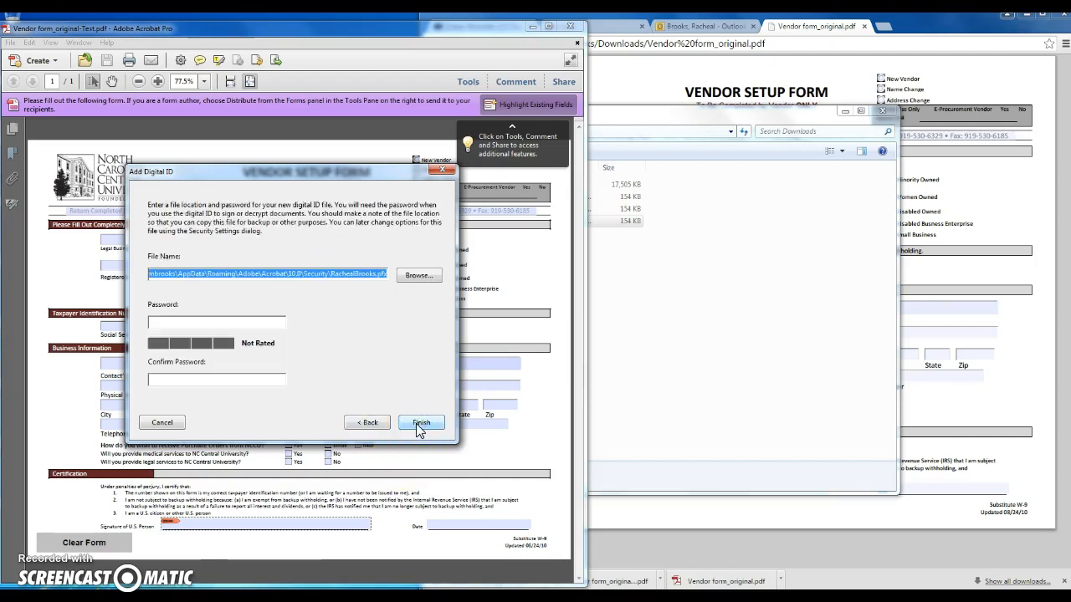
pyautogui.click(230, 323)
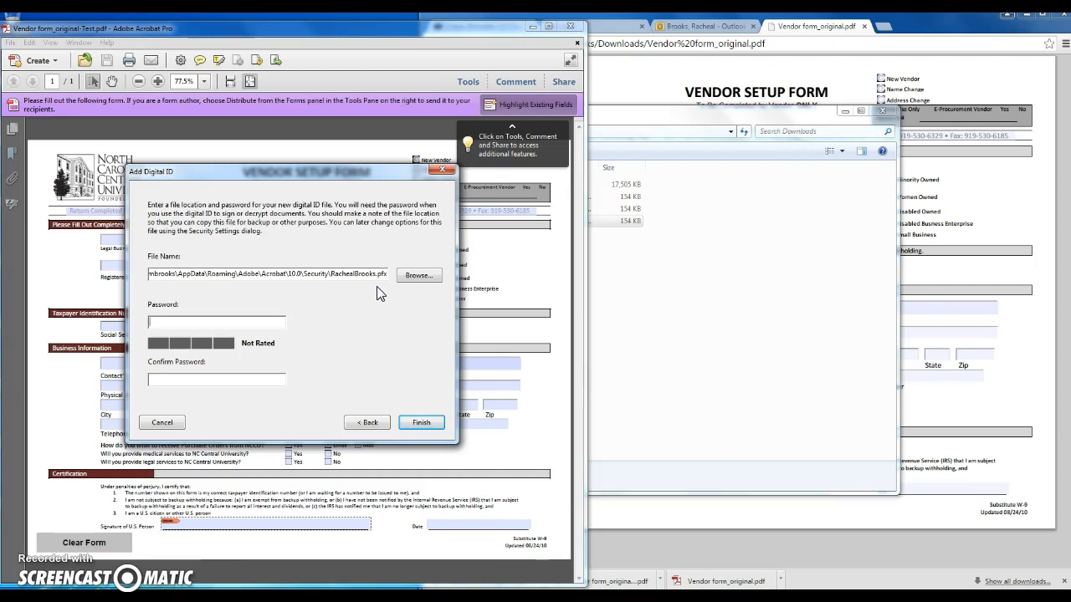
pyautogui.write('ra')
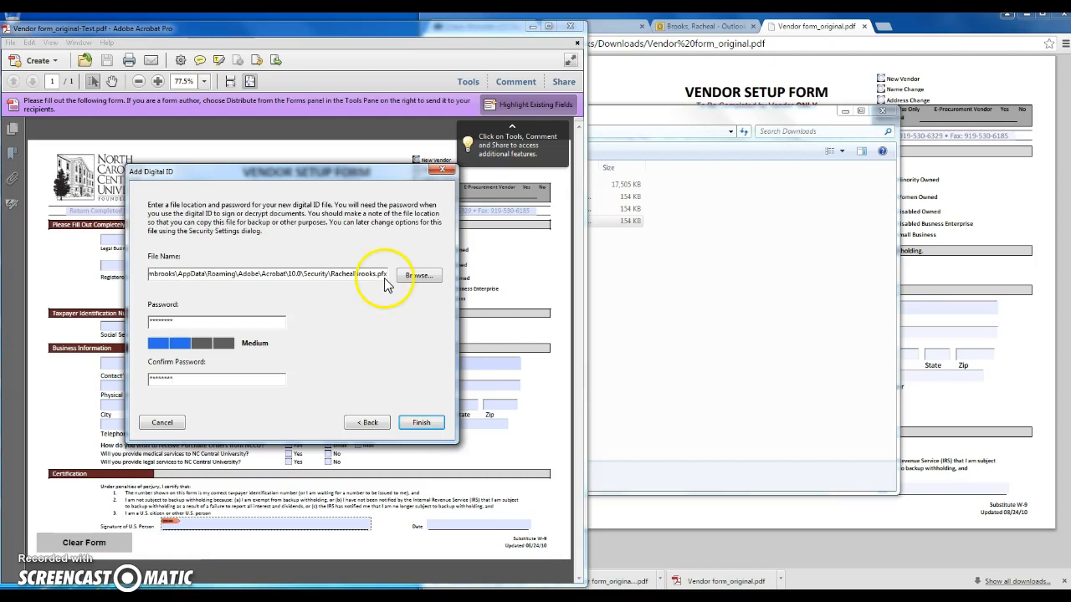
# Step: Finish the digital ID, enter its password for signing, and start a new signature appearance
pyautogui.click(424, 425)
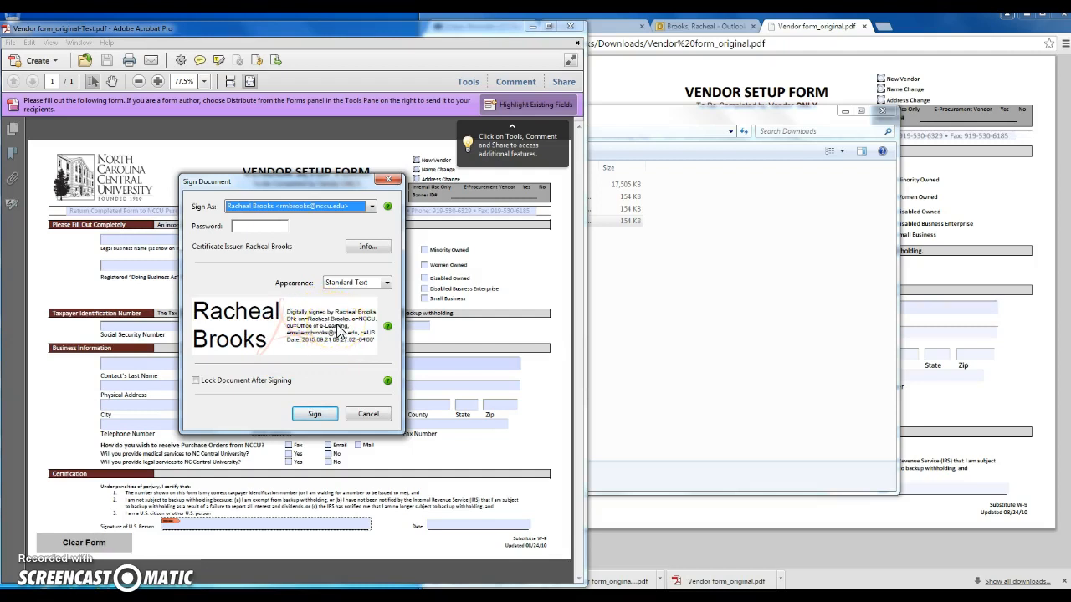
pyautogui.click(269, 226)
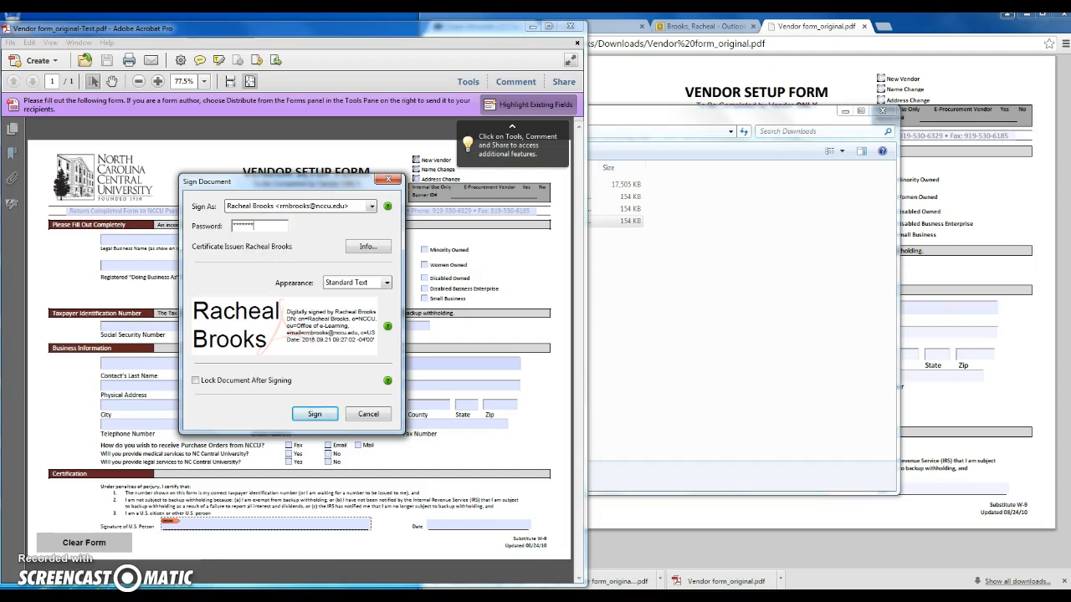
pyautogui.click(300, 257)
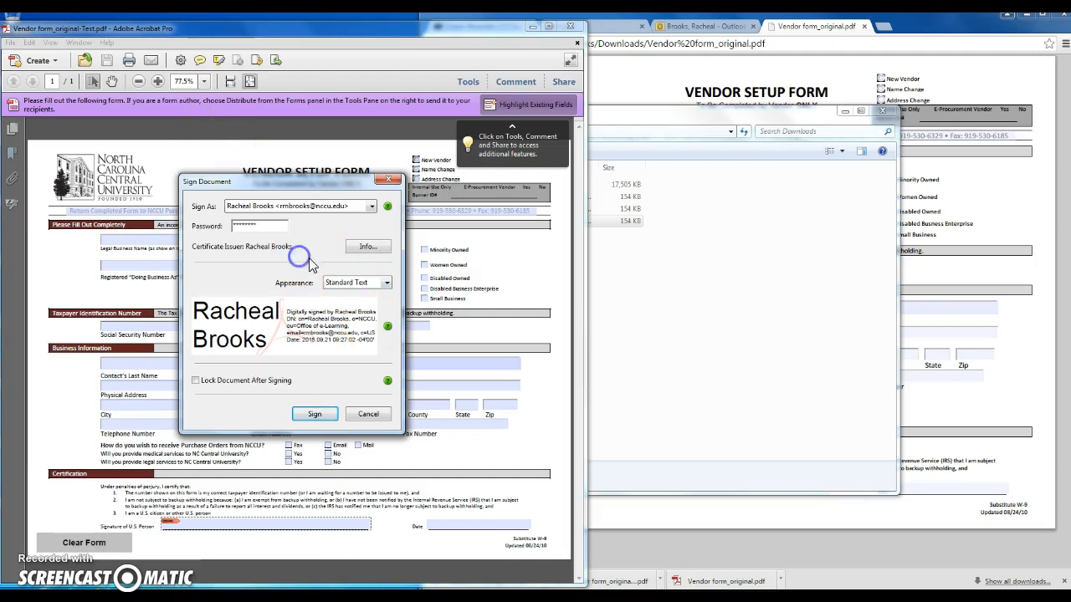
pyautogui.click(386, 285)
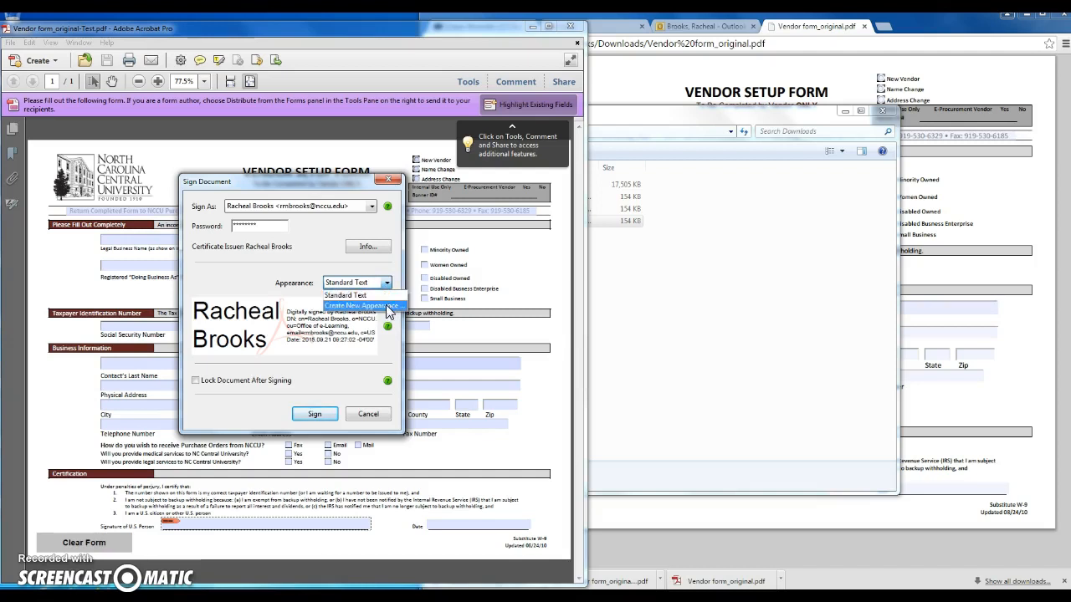
pyautogui.click(386, 306)
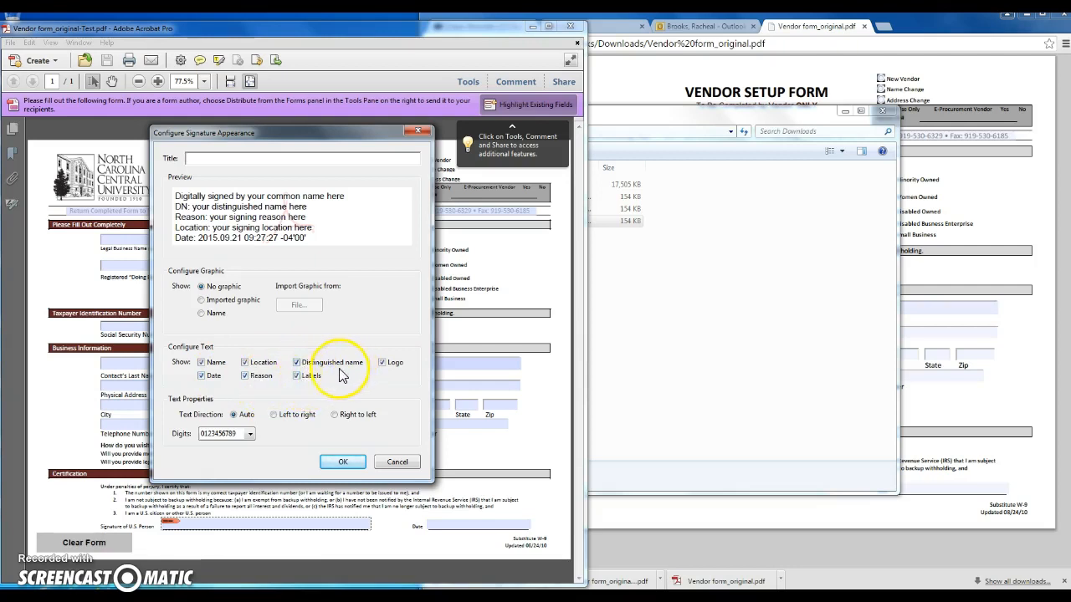
# Step: Uncheck Location, Reason, Distinguished name and Labels, keeping Name, Date and Logo shown
pyautogui.click(244, 362)
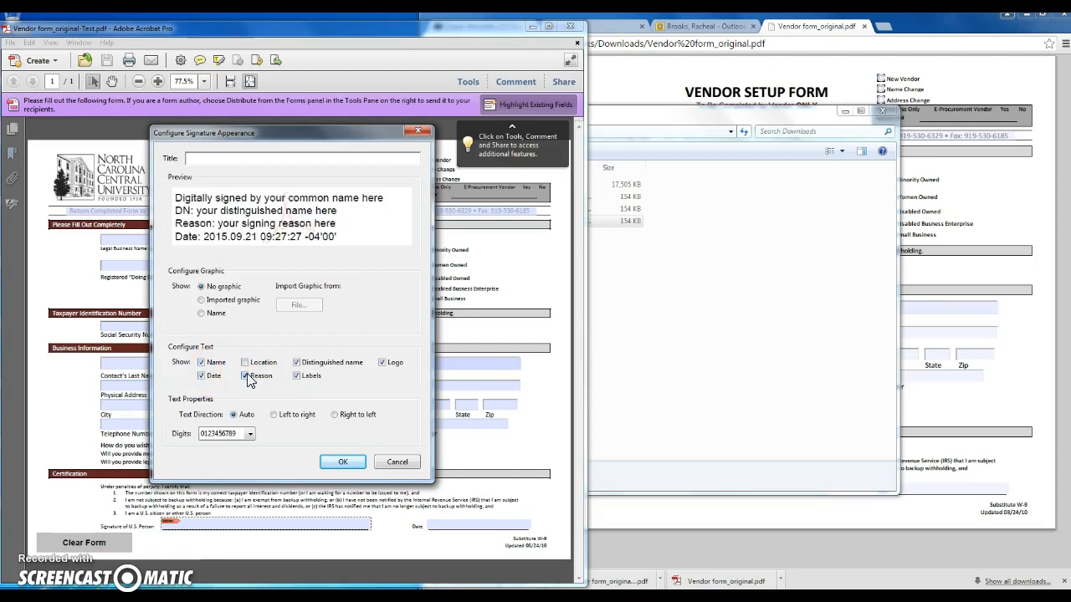
pyautogui.click(245, 376)
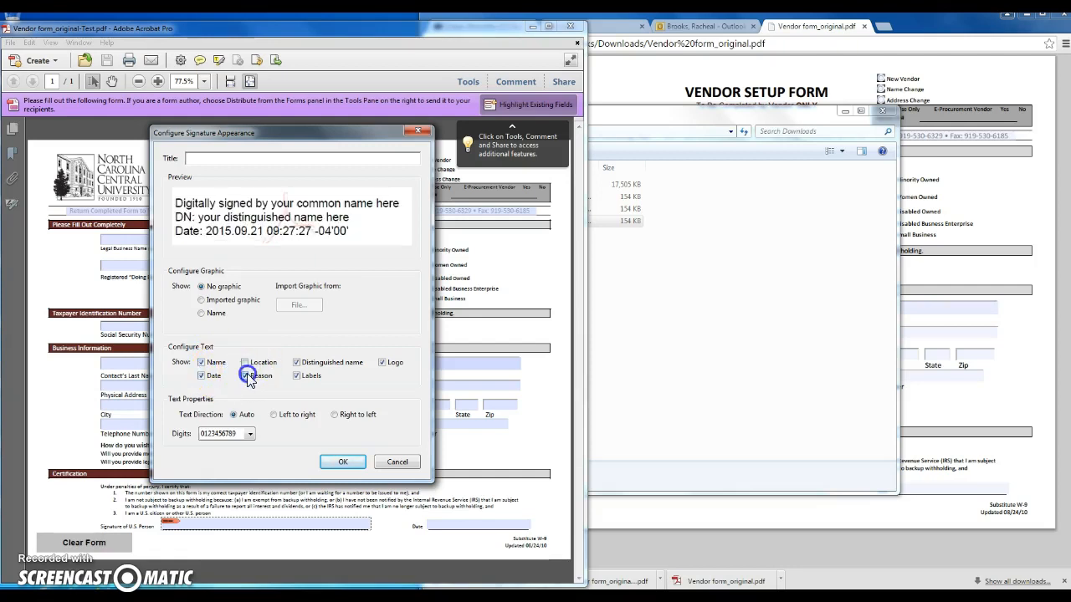
pyautogui.click(297, 365)
pyautogui.click(298, 377)
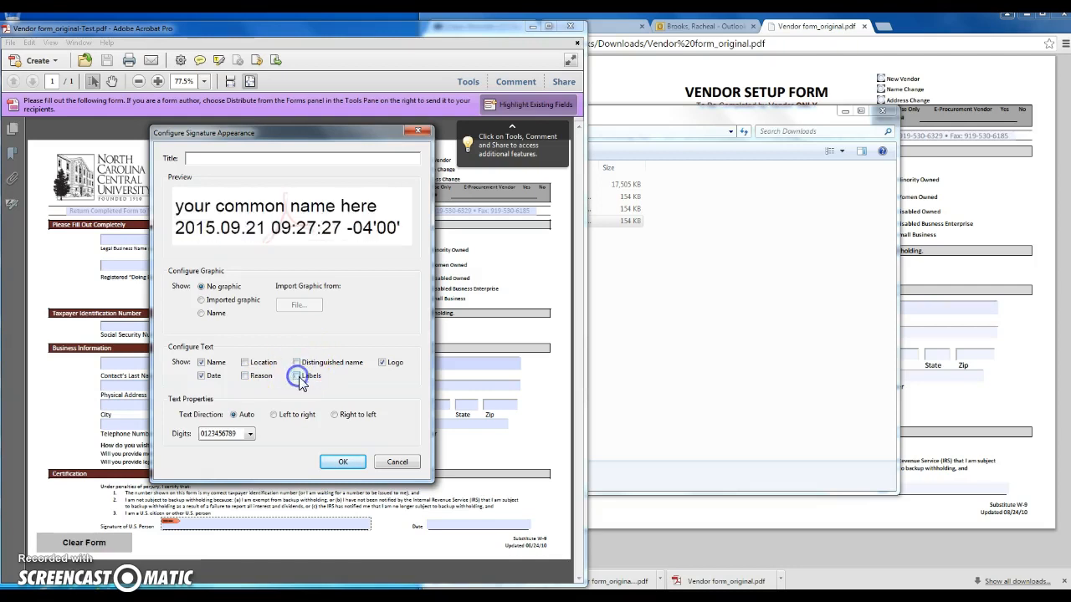
pyautogui.click(385, 364)
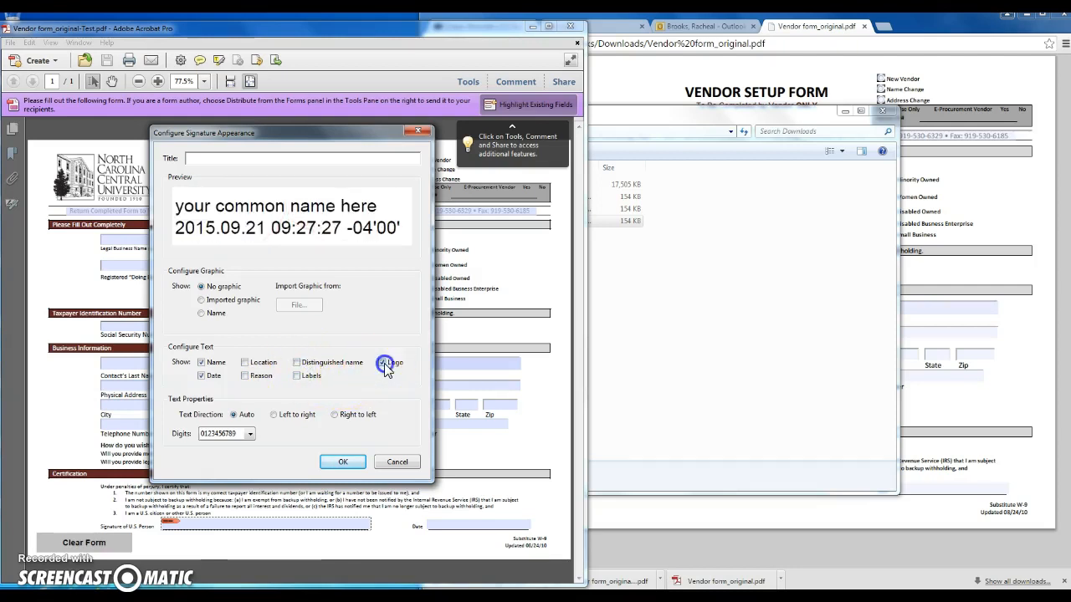
pyautogui.click(385, 364)
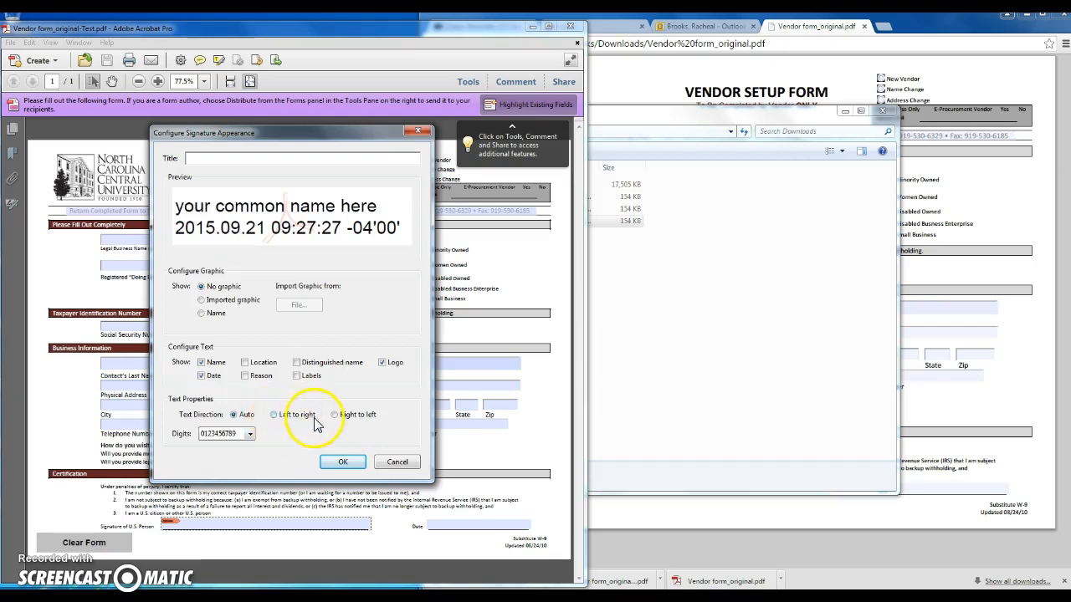
pyautogui.click(249, 434)
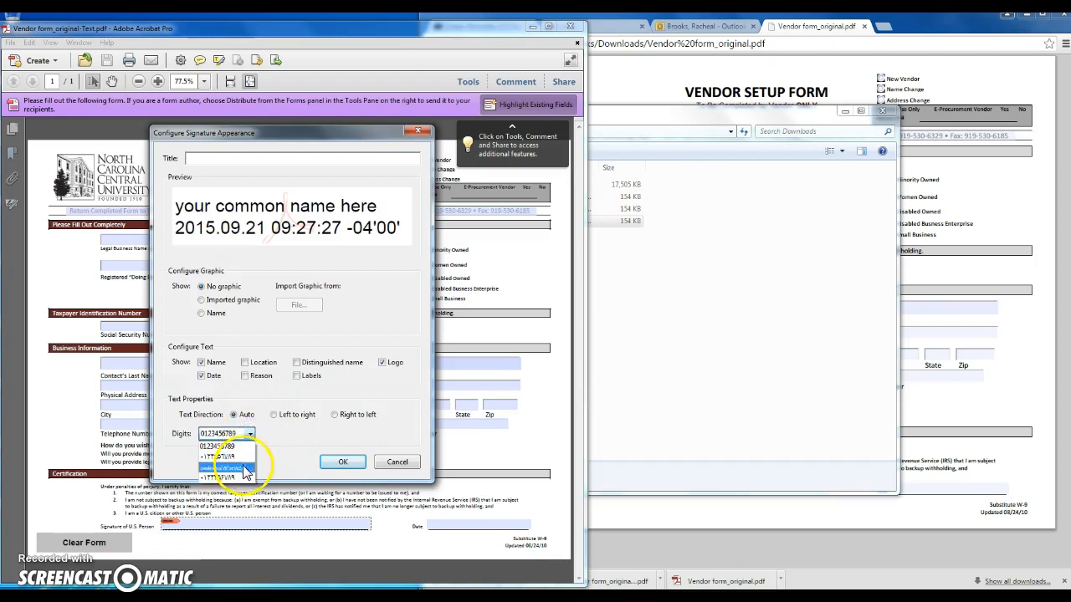
pyautogui.click(283, 452)
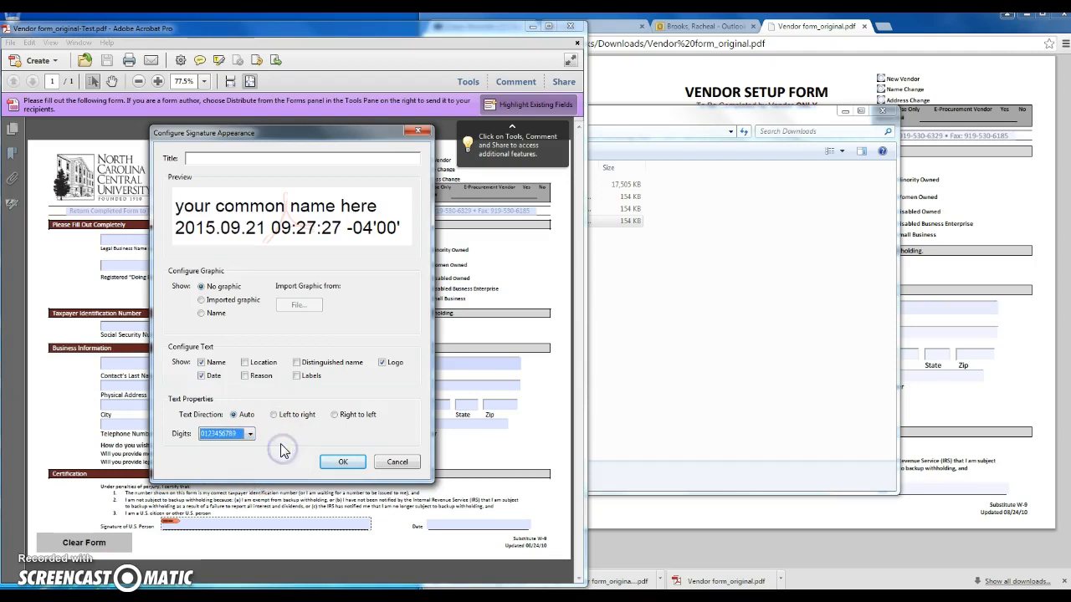
pyautogui.click(199, 161)
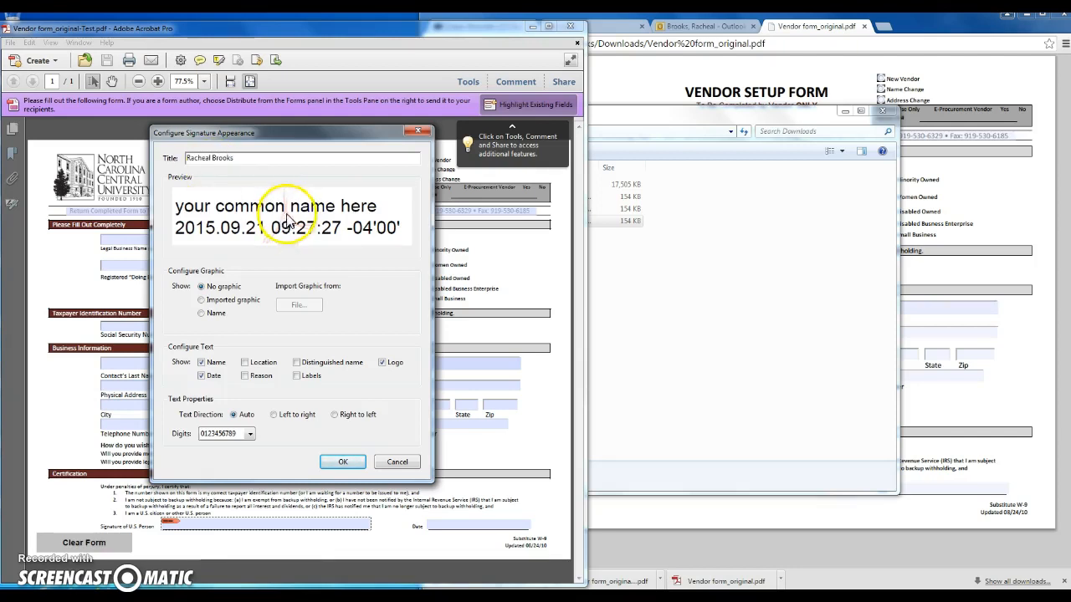
# Step: Save the appearance, turn on Lock Document After Signing, and sign the form
pyautogui.click(347, 471)
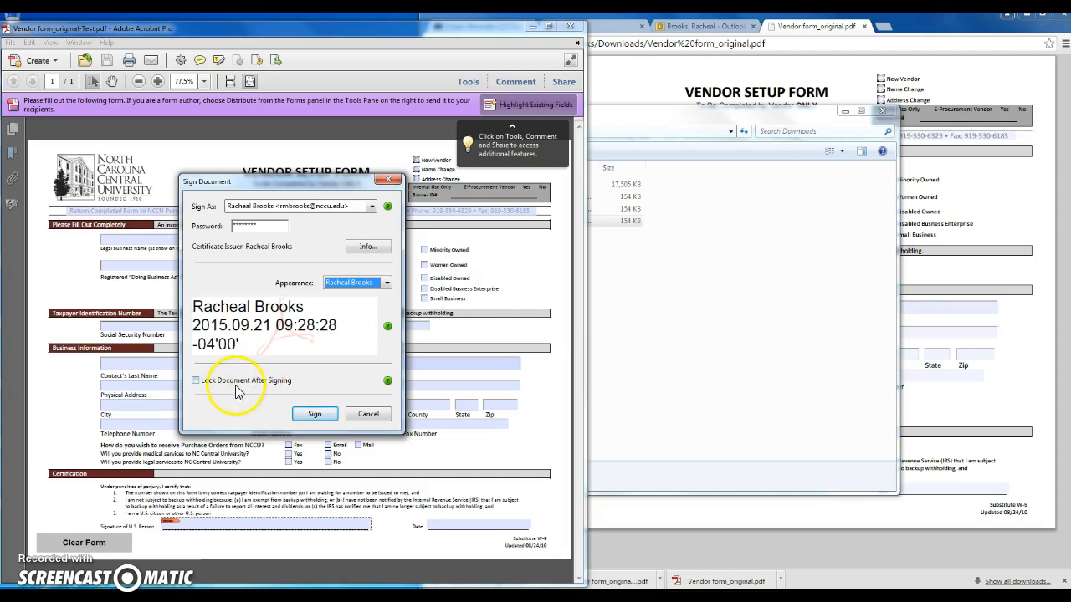
pyautogui.click(195, 381)
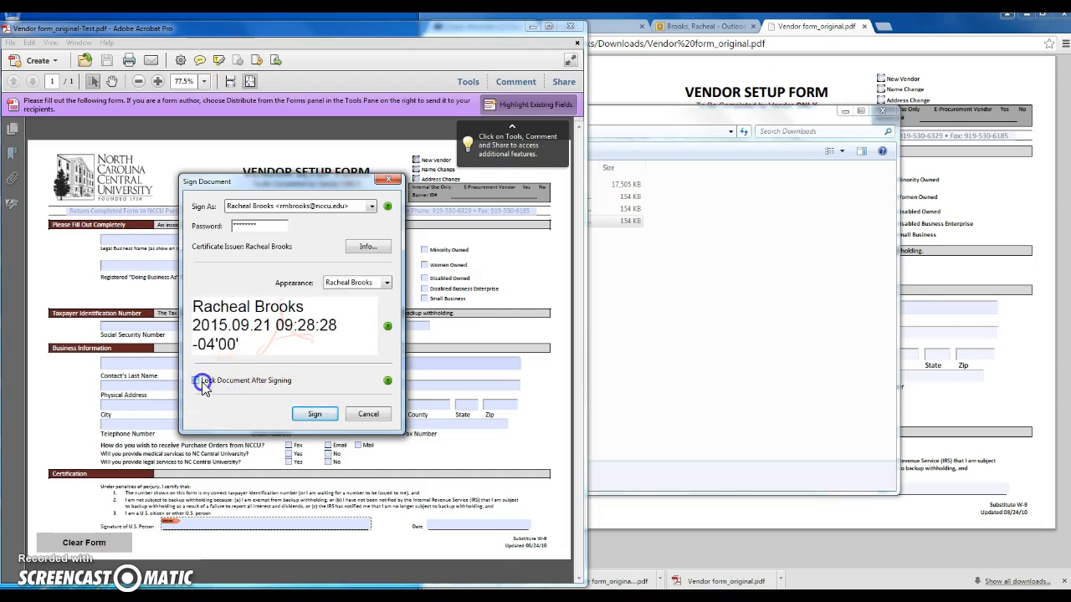
pyautogui.click(315, 416)
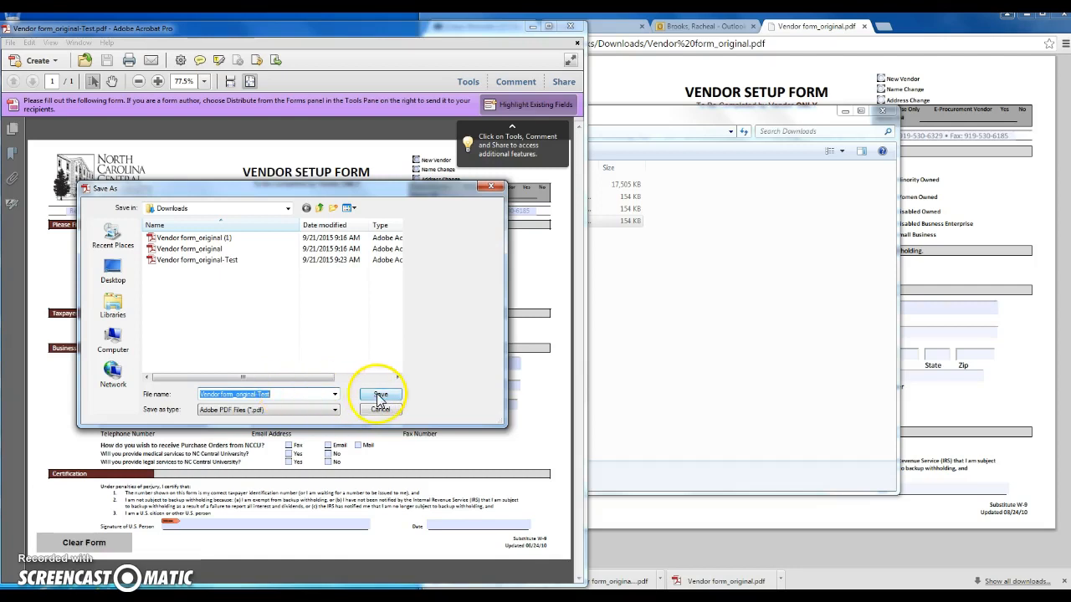
# Step: Change the file name ending from Test to Signed and save as 'Vendor form_original-Signed.pdf'
pyautogui.click(289, 394)
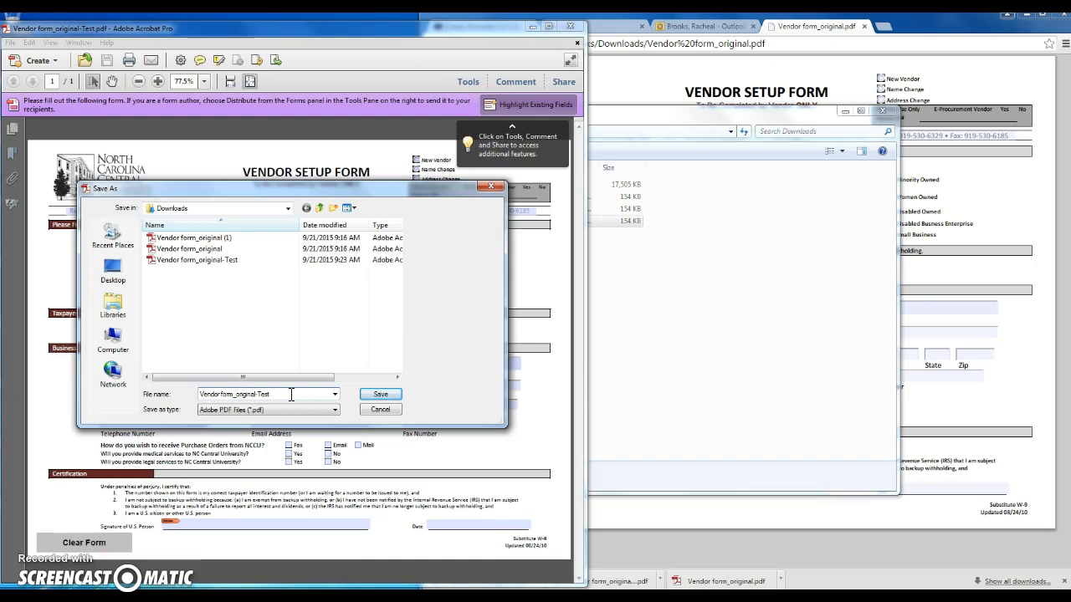
pyautogui.press('BackSpace')
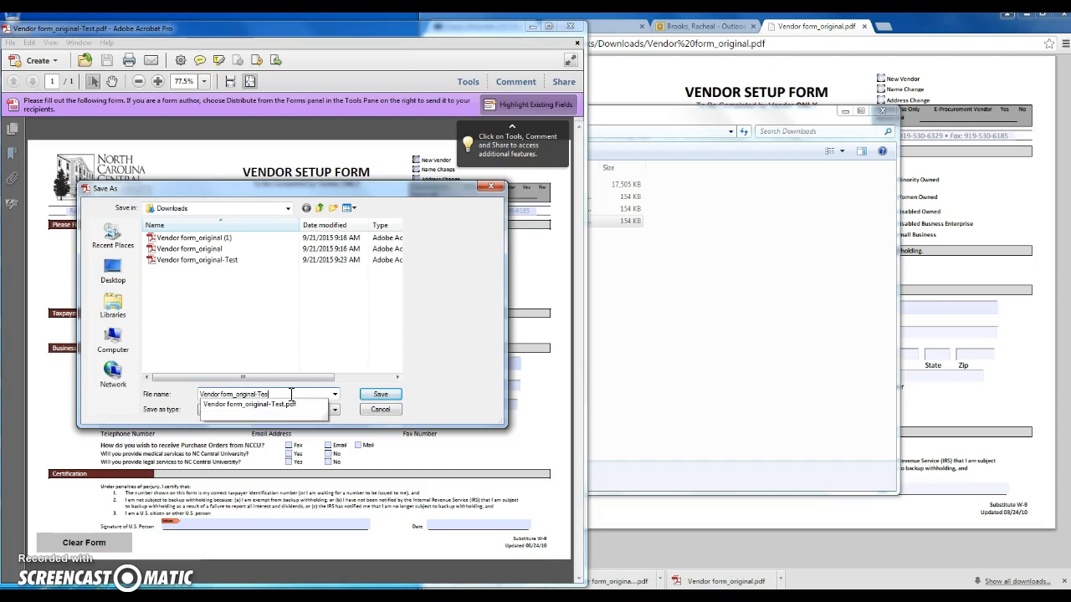
pyautogui.write('S')
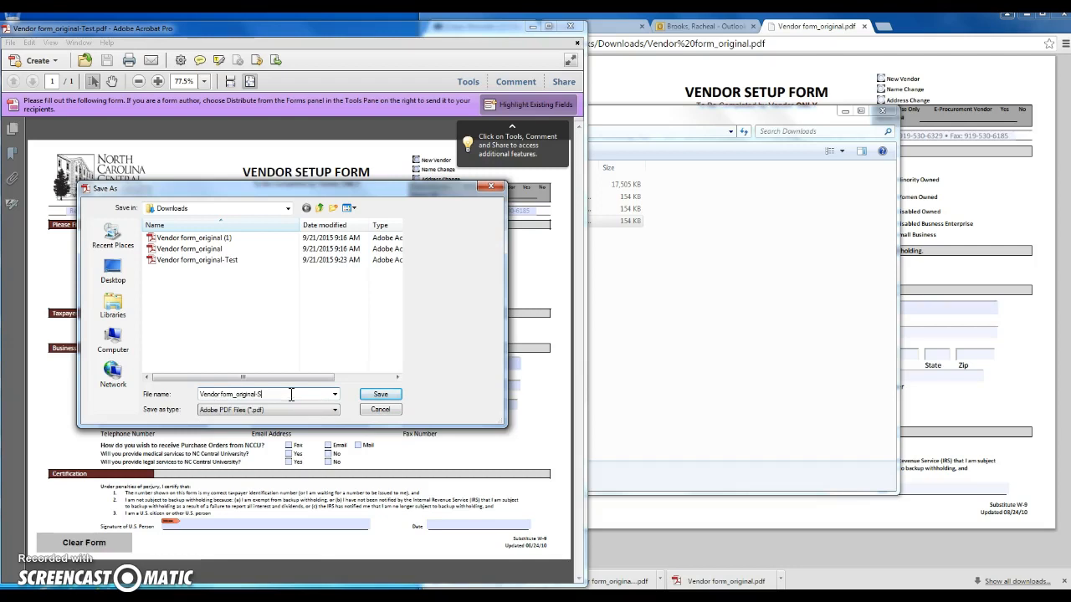
pyautogui.write('igned')
pyautogui.click(380, 394)
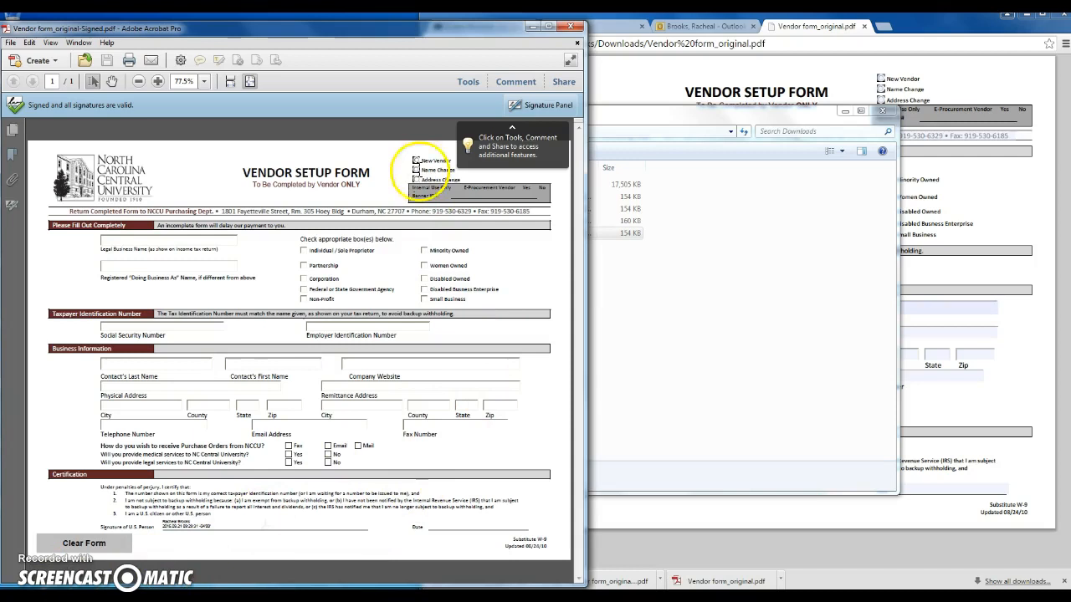
# Step: Compare the unsigned original in Chrome, then return to Vendor form_original-Signed.pdf in Acrobat
pyautogui.click(638, 77)
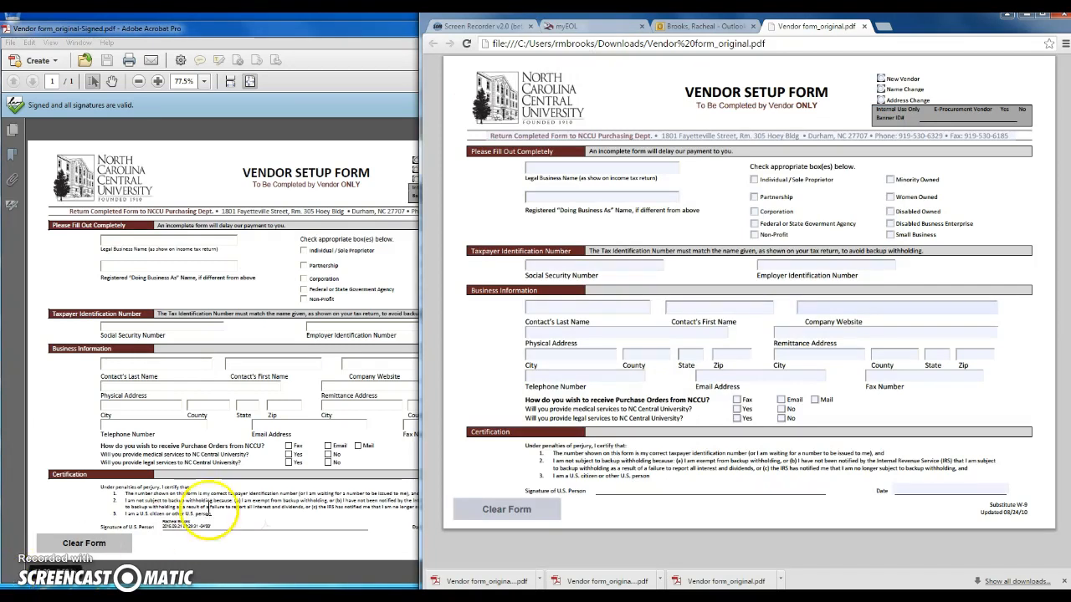
pyautogui.click(326, 548)
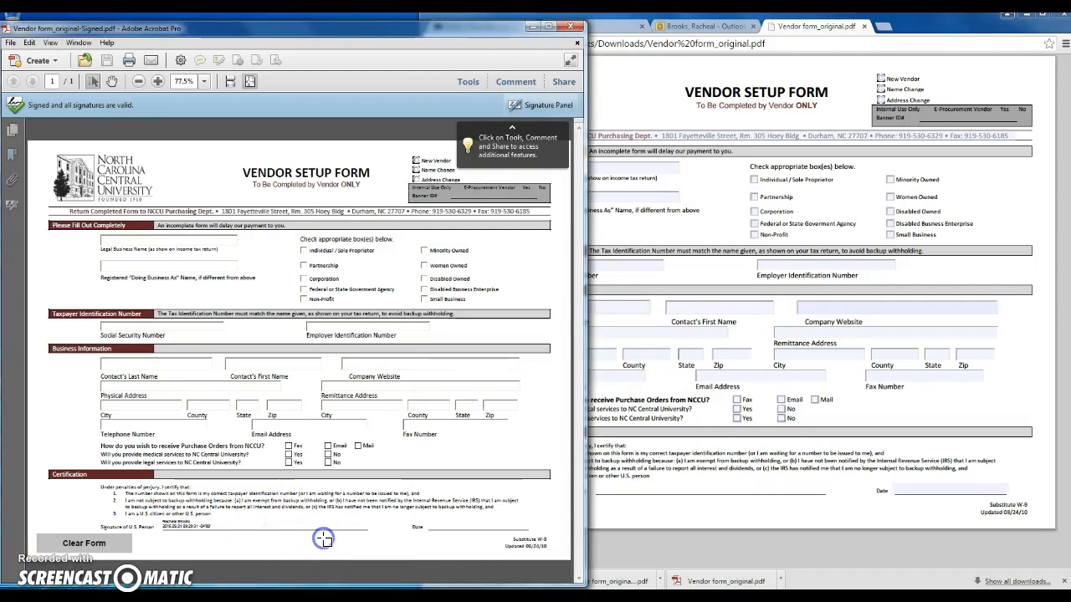